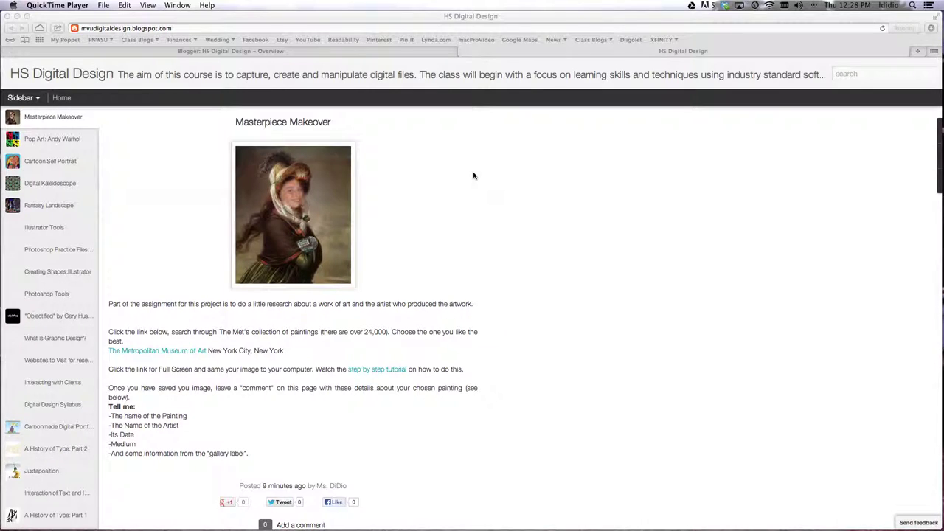
Open The Metropolitan Museum of Art link in the Masterpiece Makeover post and look through the first page of painting results
left_click(136, 353)
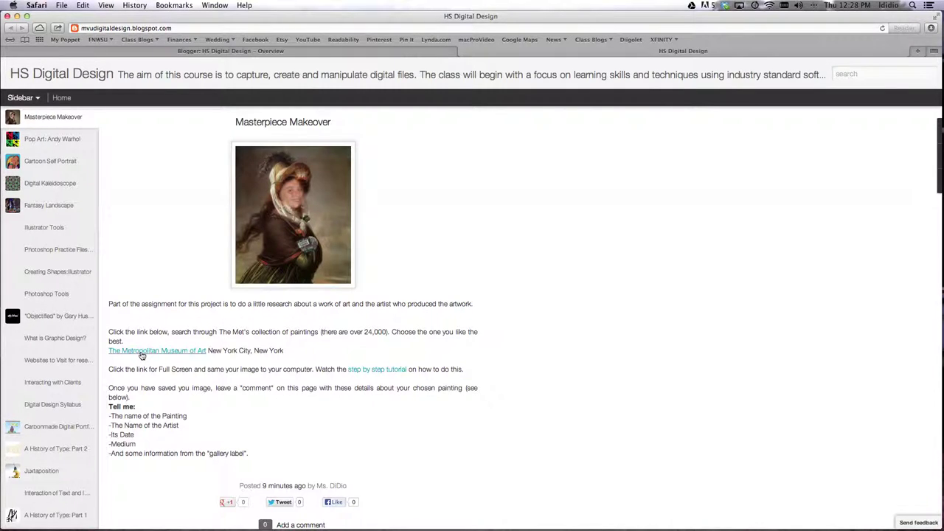
left_click(142, 354)
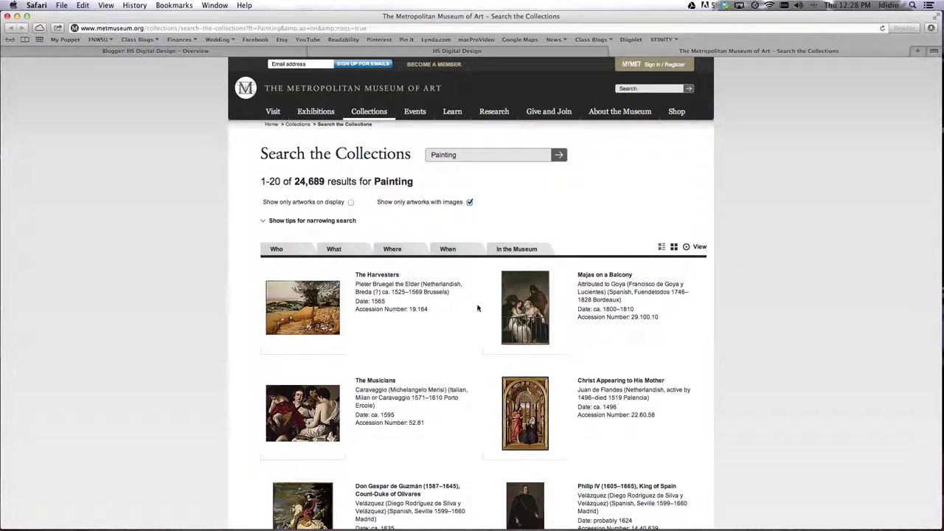
scroll(483, 308, "down", 5)
scroll(484, 309, "down", 1)
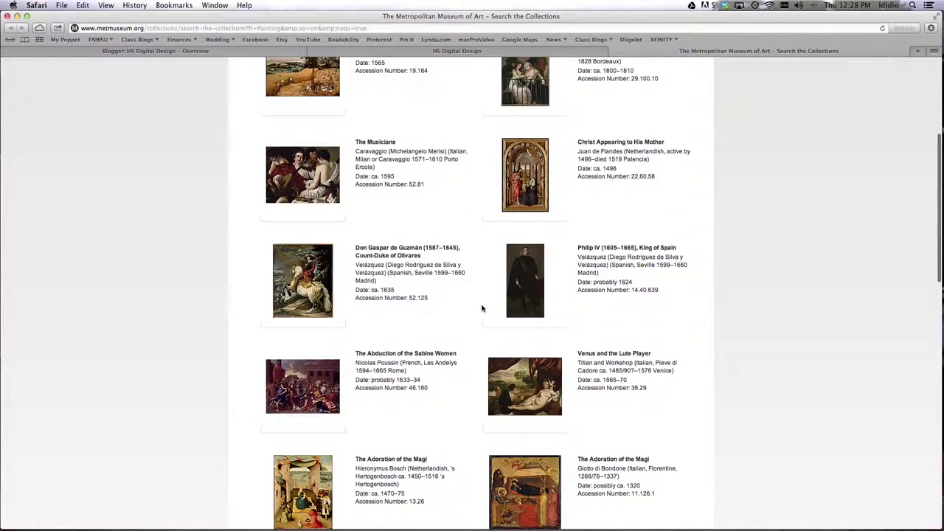
scroll(481, 308, "down", 15)
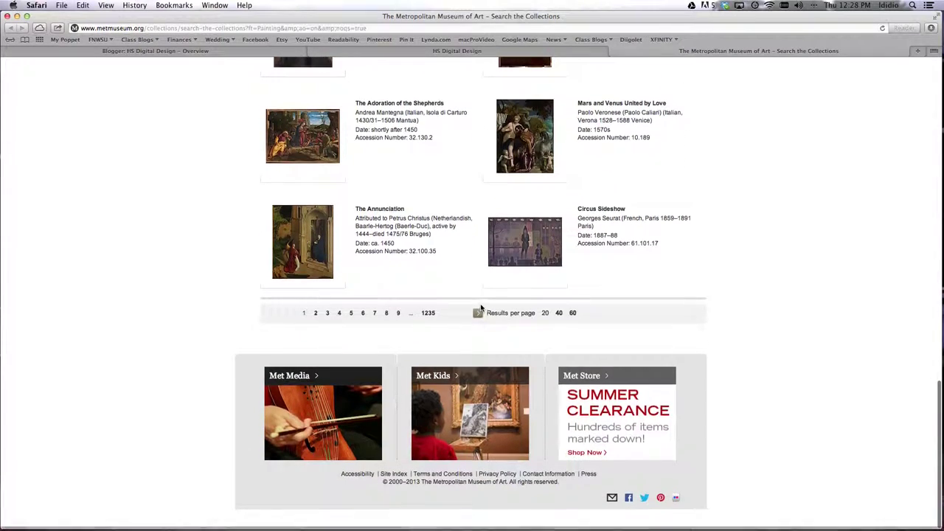
scroll(480, 306, "up", 3)
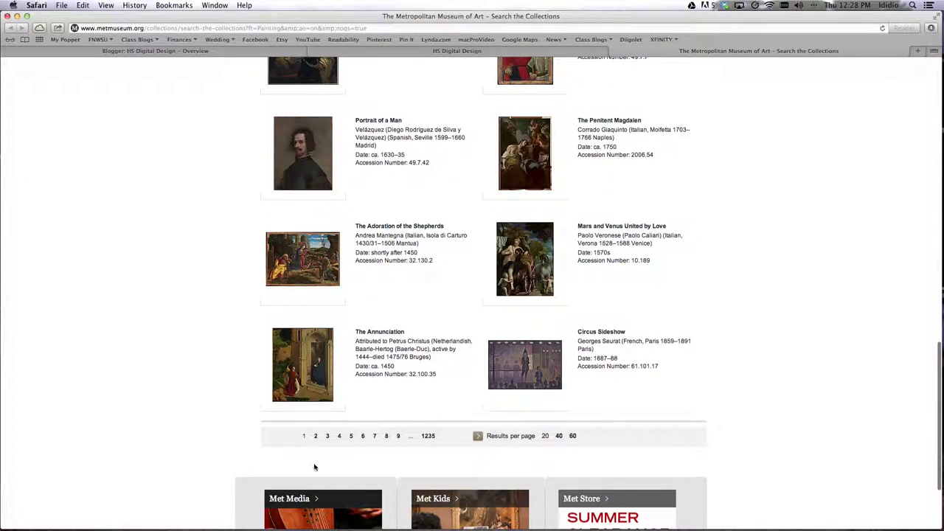
Go to page 3 of the painting results and open the artwork "Young Woman with a Pink"
left_click(327, 435)
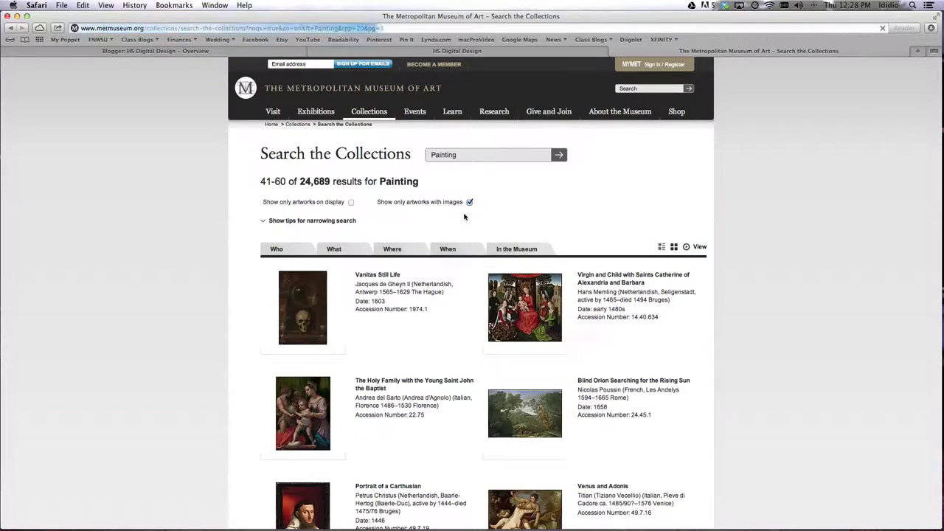
scroll(621, 299, "down", 9)
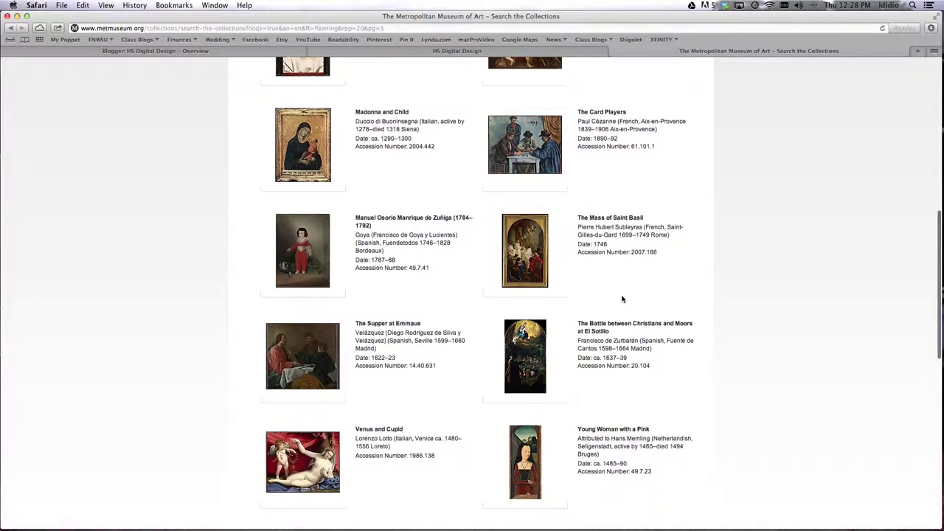
scroll(621, 299, "up", 7)
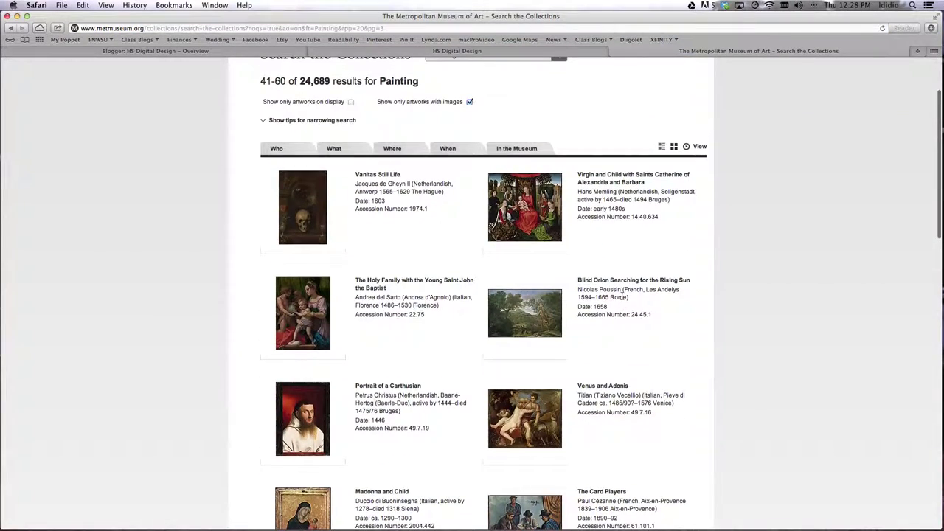
scroll(622, 297, "down", 6)
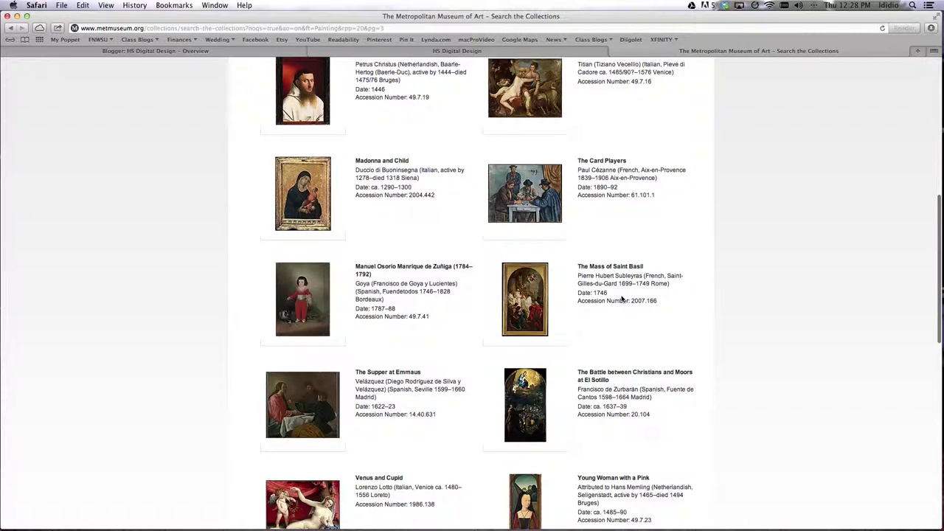
scroll(621, 299, "down", 3)
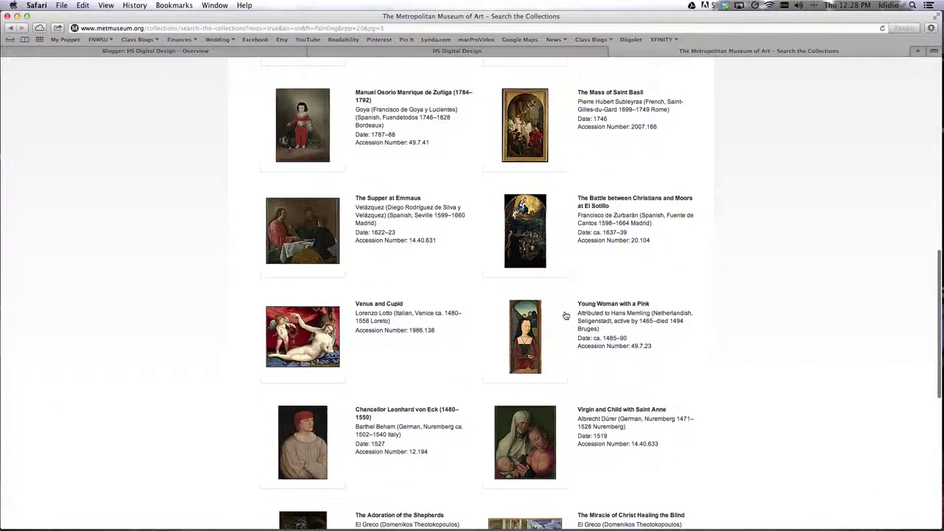
scroll(572, 311, "down", 3)
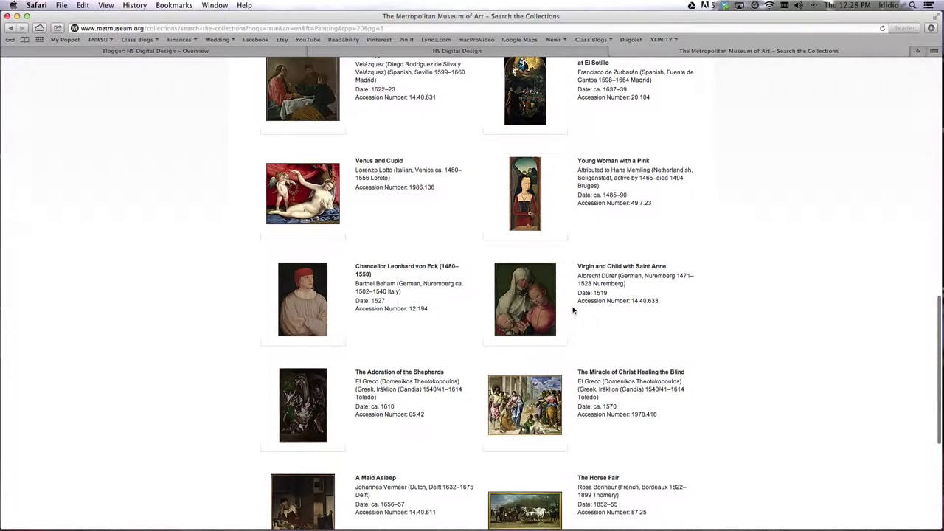
scroll(574, 310, "down", 3)
scroll(648, 212, "up", 3)
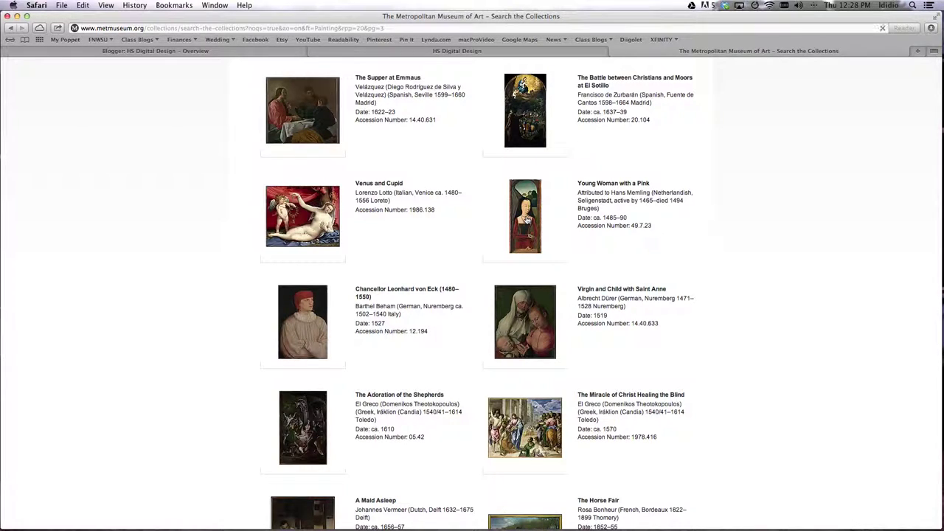
left_click(528, 219)
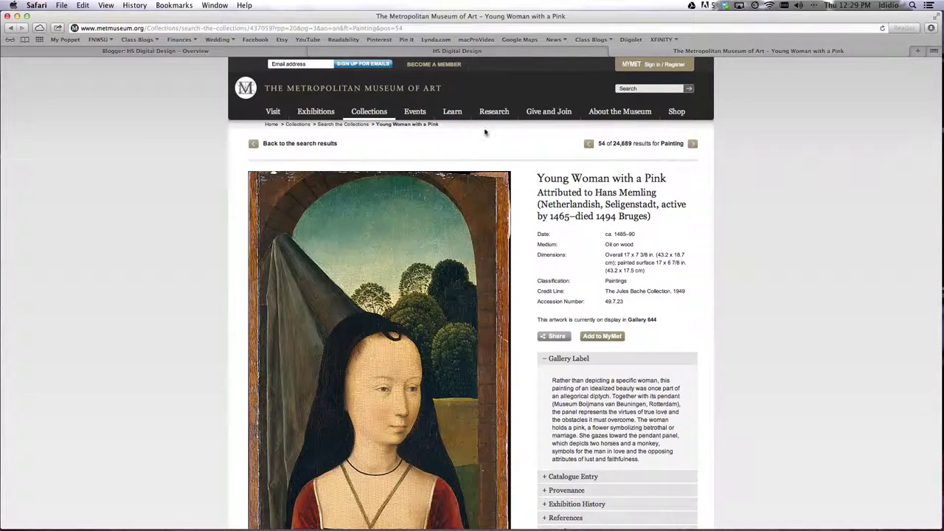
Show the painting in fullscreen and open its downloadable full-size image
scroll(461, 352, "down", 3)
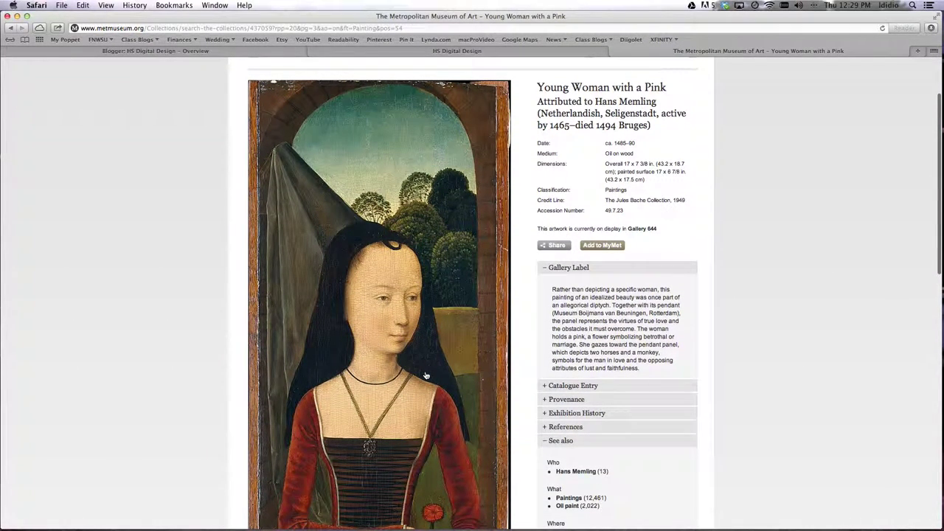
scroll(345, 300, "down", 8)
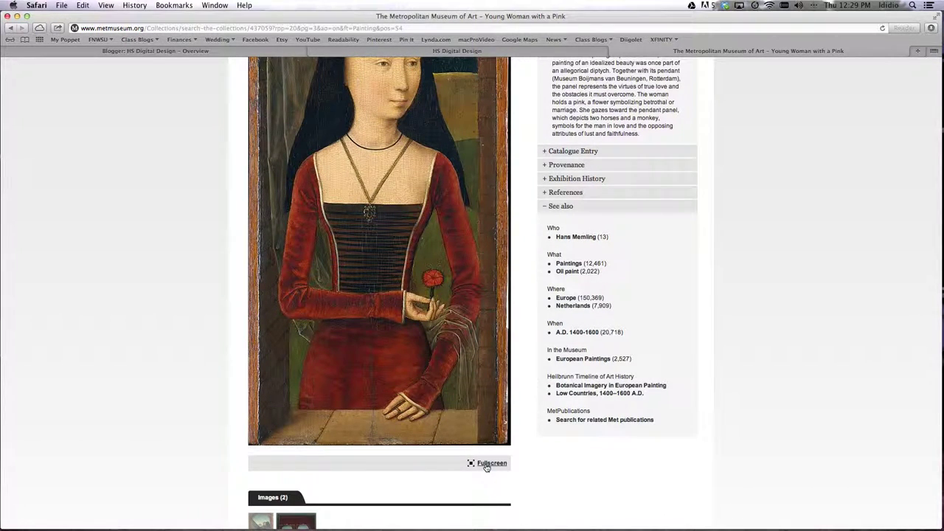
left_click(488, 464)
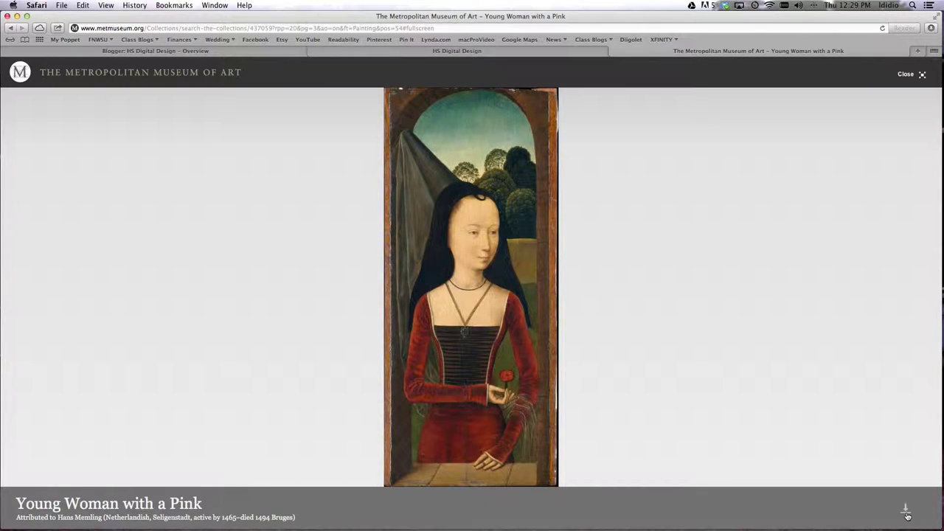
left_click(907, 512)
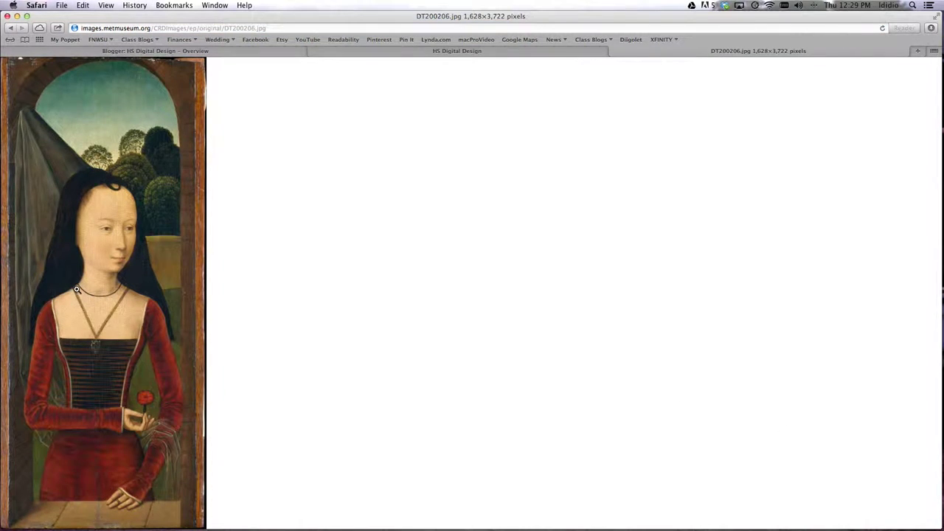
Save the full-size painting image to the Desktop under the name Memling
right_click(92, 237)
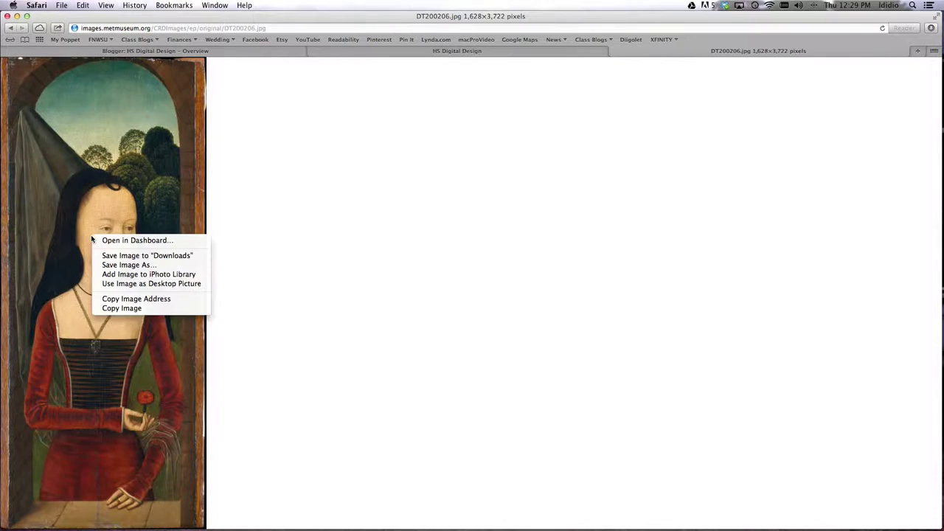
left_click(146, 268)
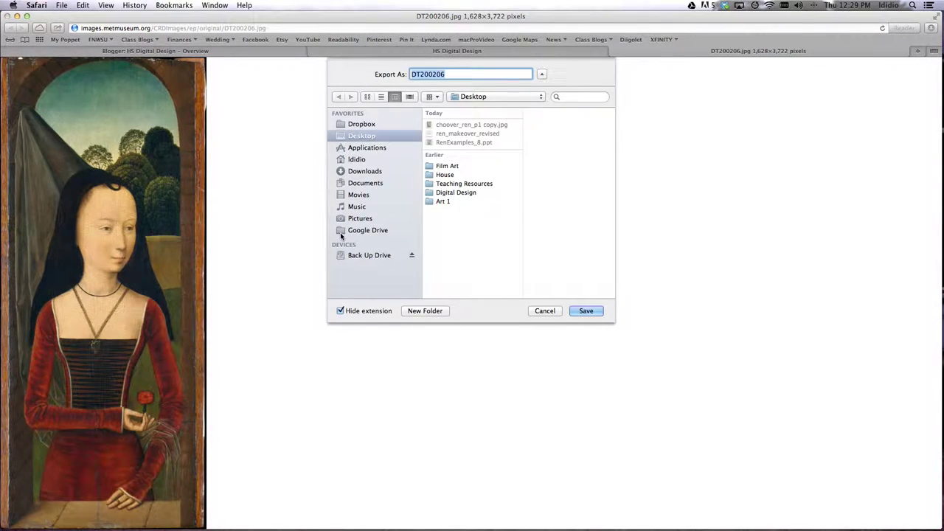
type("Memling")
left_click(582, 312)
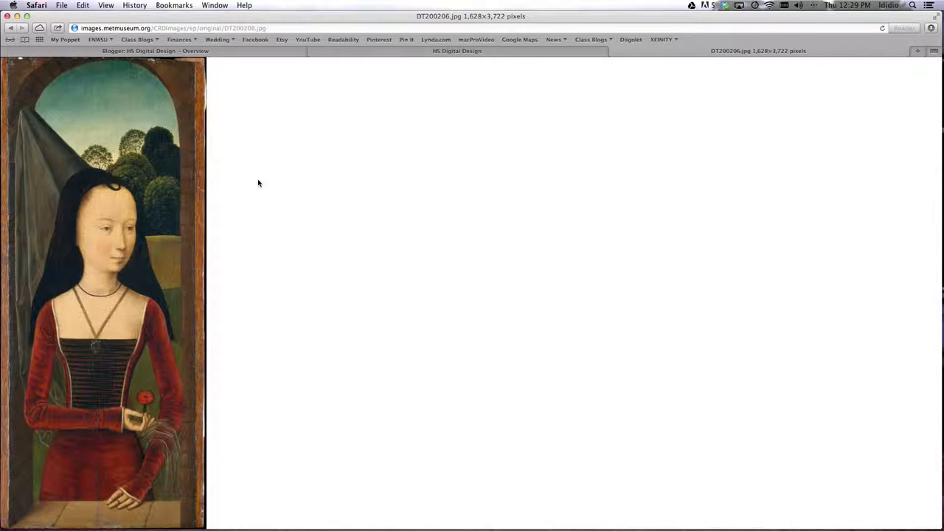
Return from the full-size image to the painting's details page, closing the fullscreen view
left_click(10, 28)
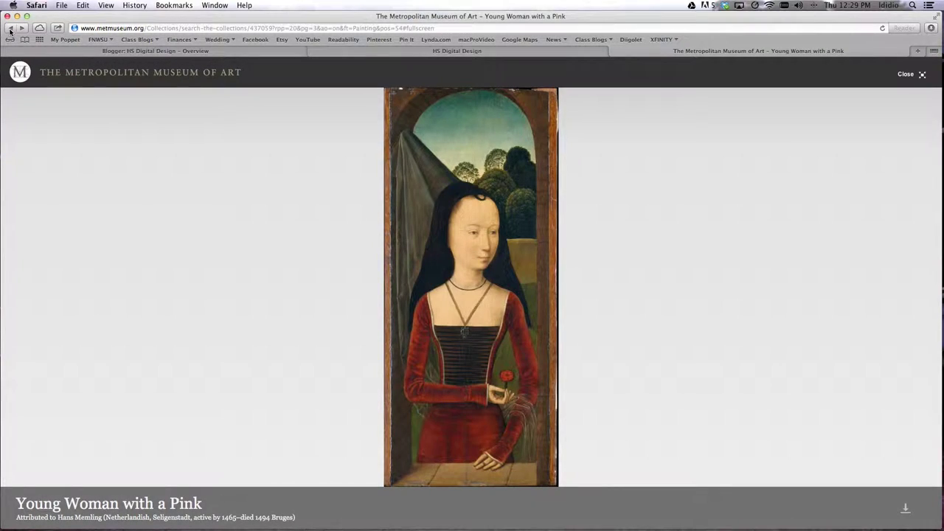
left_click(905, 75)
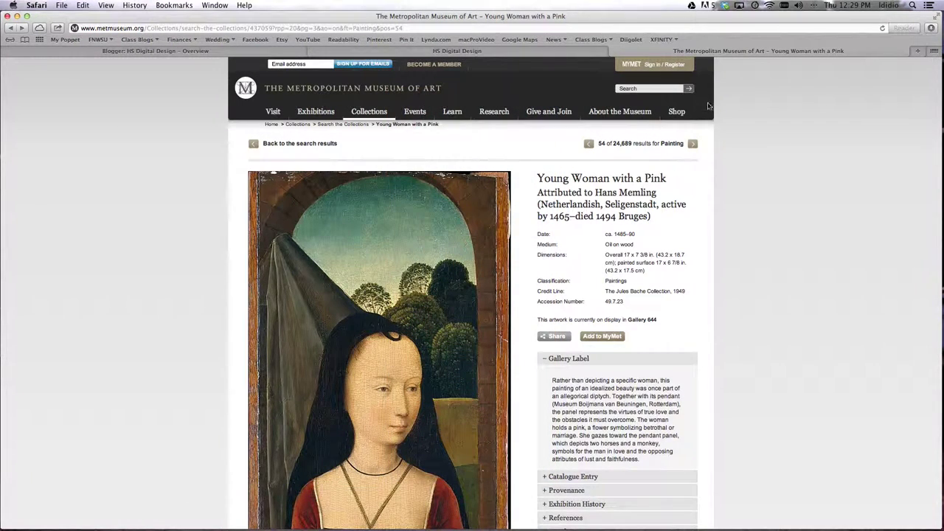
scroll(705, 286, "down", 1)
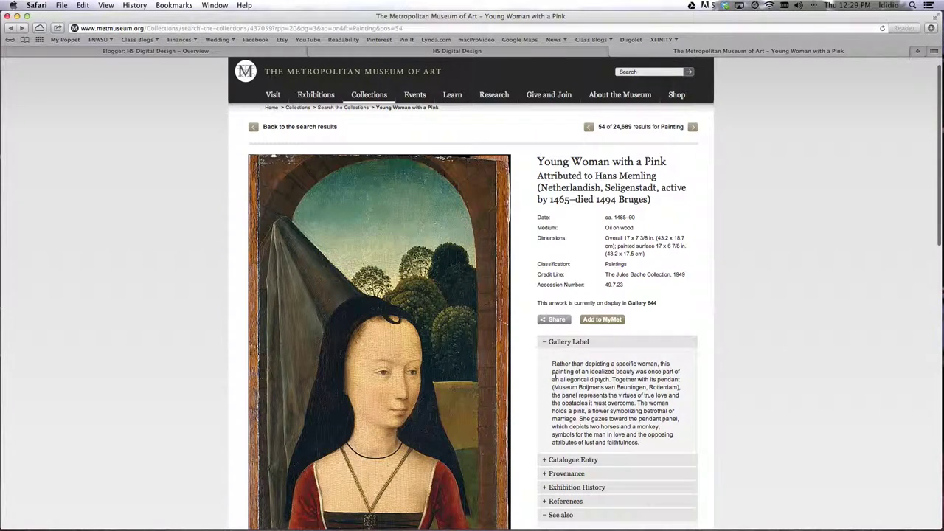
Go back to the HS Digital Design post and review the image-saving and comment instructions, highlighting the list of required painting details
mouse_move(381, 89)
left_click(383, 51)
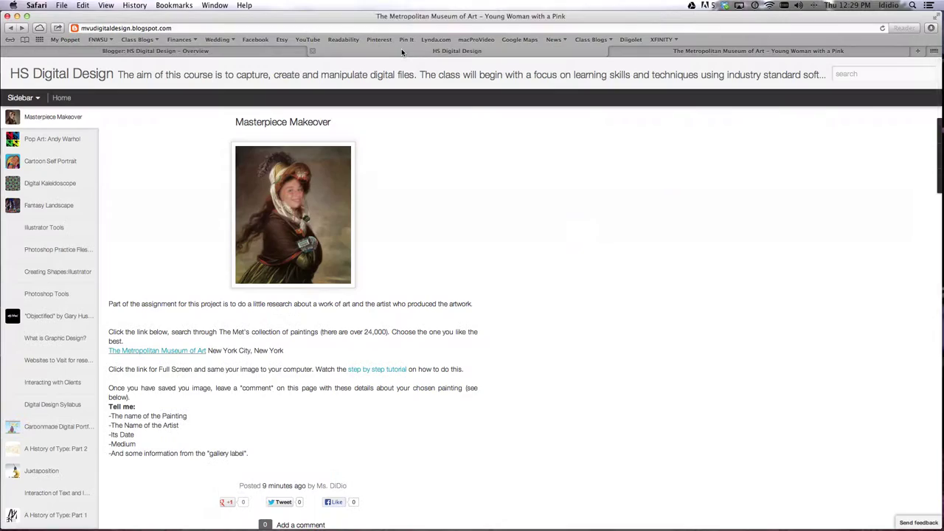
scroll(602, 393, "down", 4)
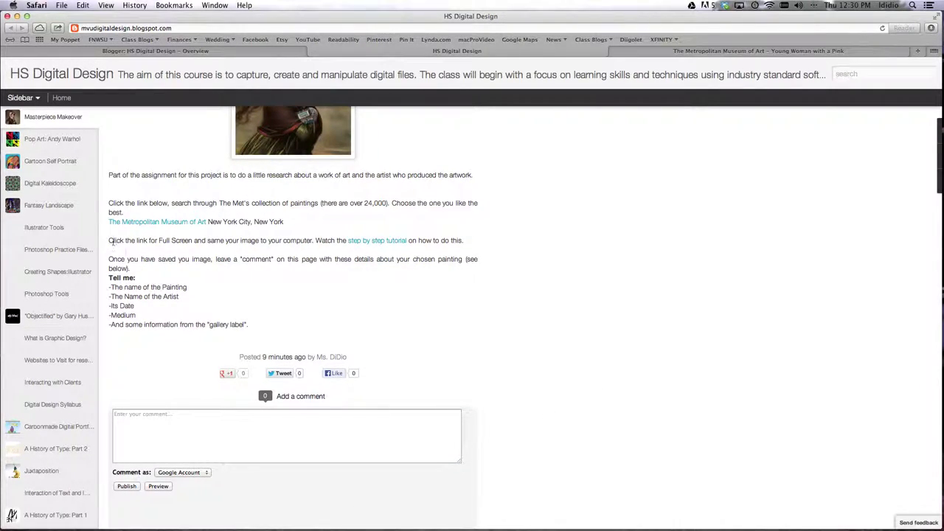
left_click_drag(109, 241, 364, 253)
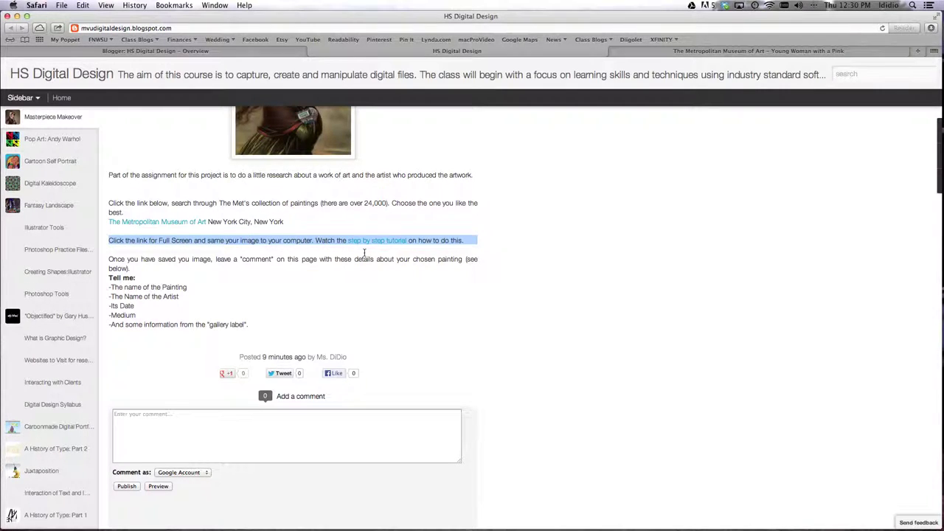
left_click(483, 240)
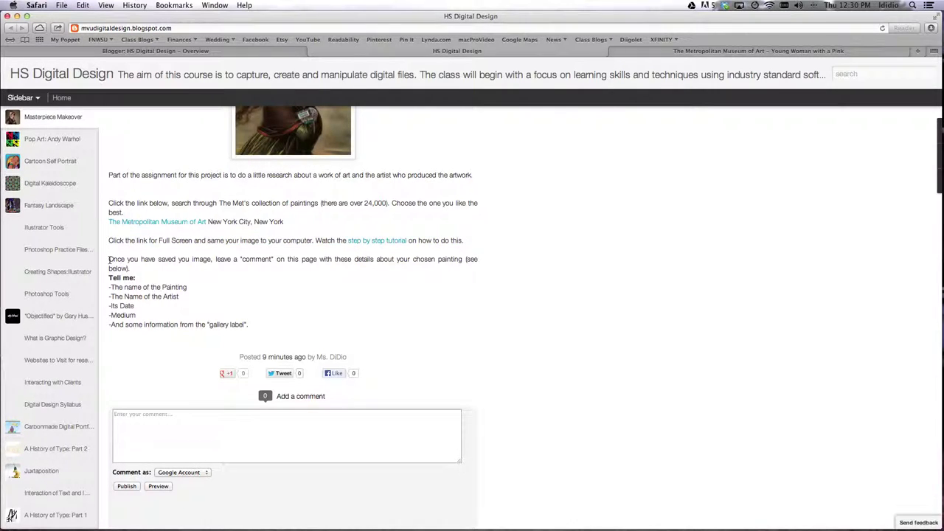
left_click_drag(108, 262, 339, 328)
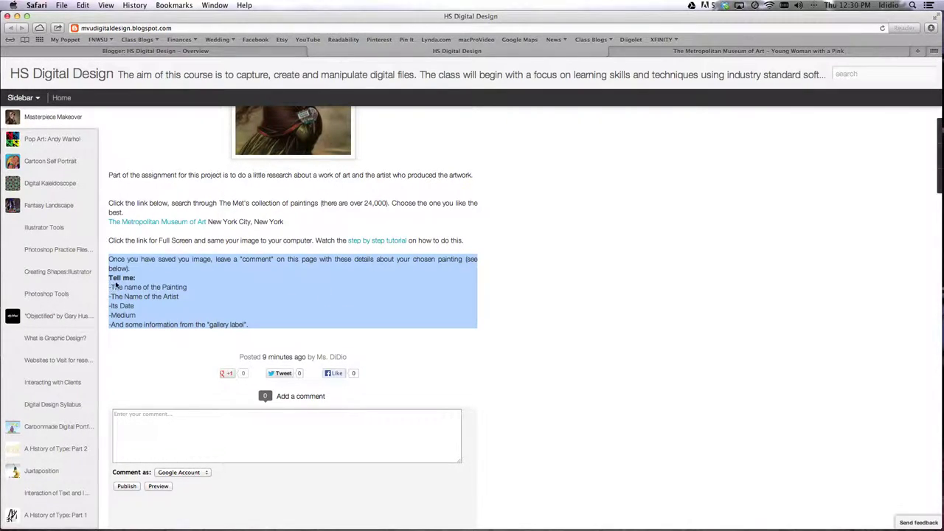
Copy the painting's title, artist, date, medium, dimensions and classification from the Met page into the blog post's comment field
left_click(126, 429)
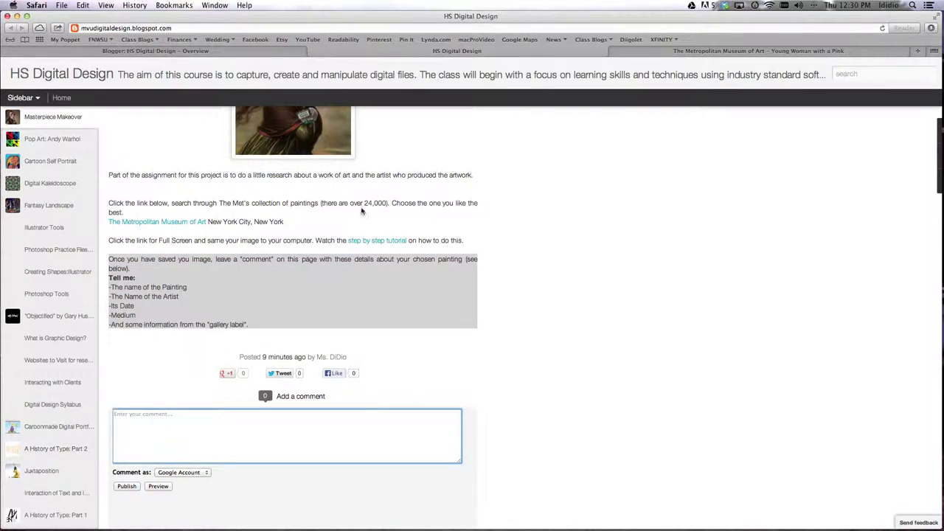
left_click(676, 52)
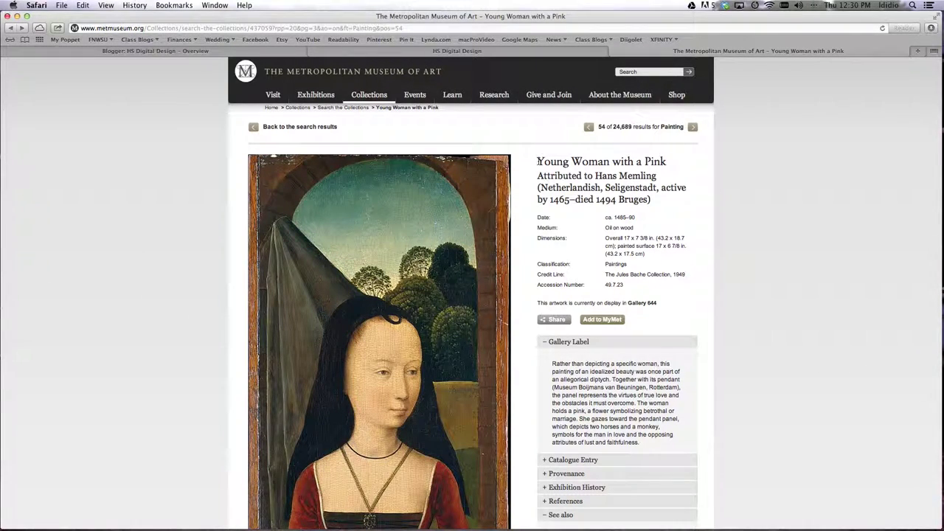
left_click_drag(537, 161, 658, 261)
key("super+c")
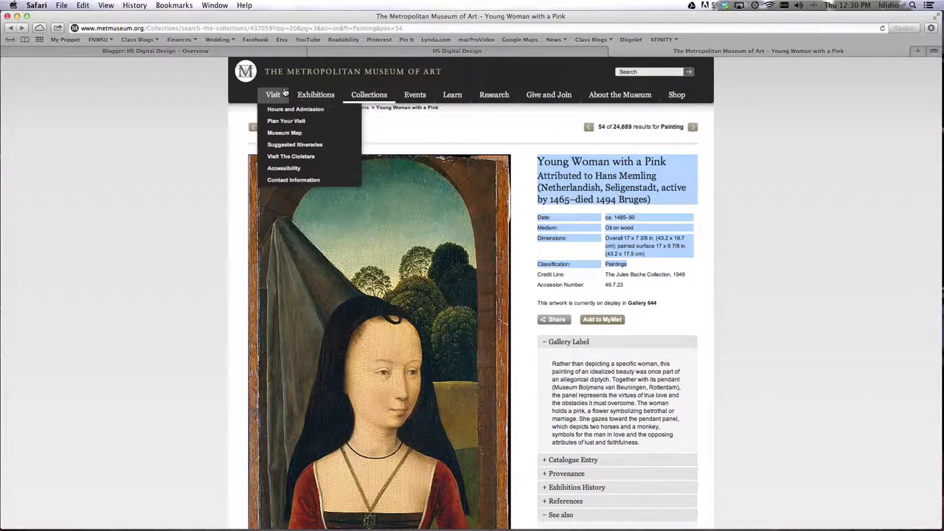
left_click(378, 51)
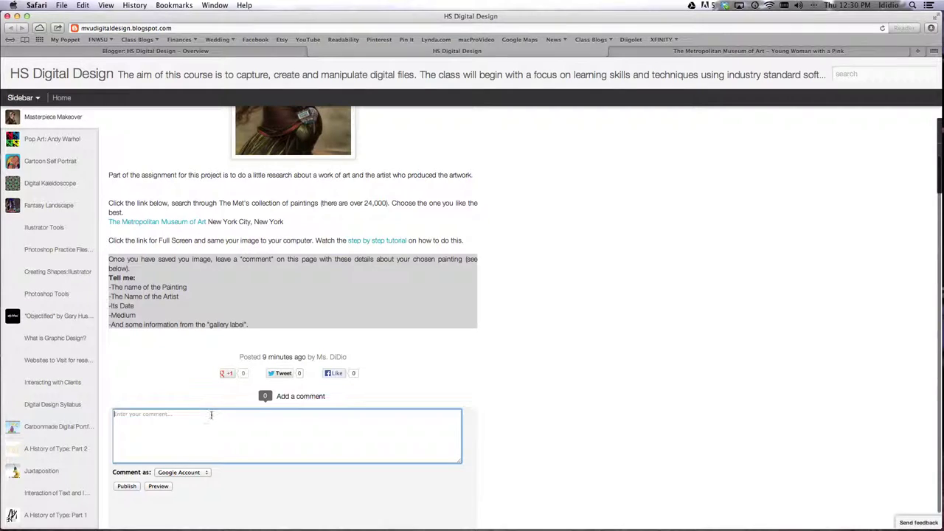
key("super+v")
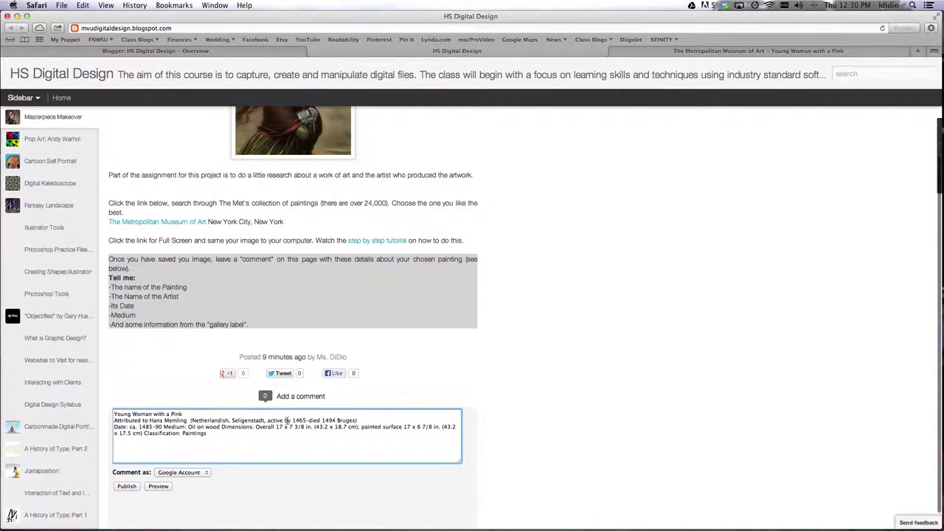
Delete the parenthetical about nationality, birthplace and active years after Hans Memling's name in the comment
left_click_drag(361, 420, 189, 417)
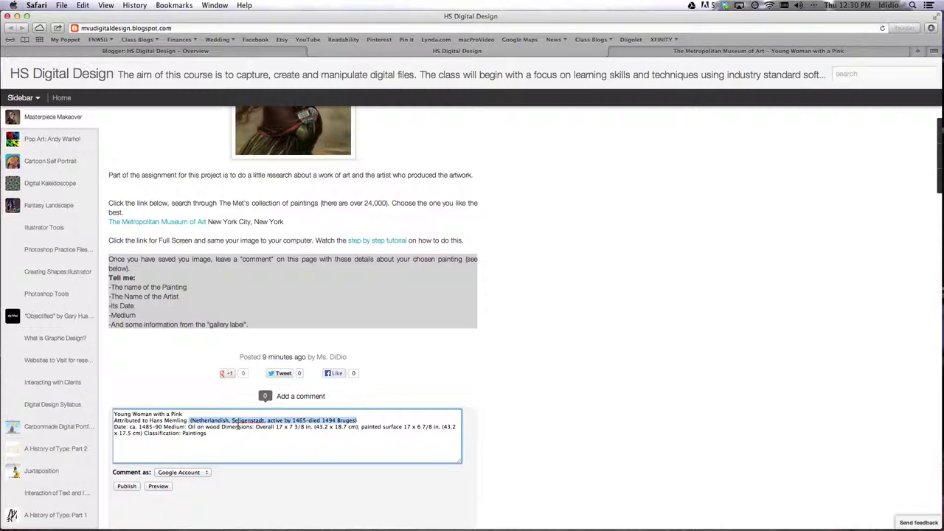
key("BackSpace")
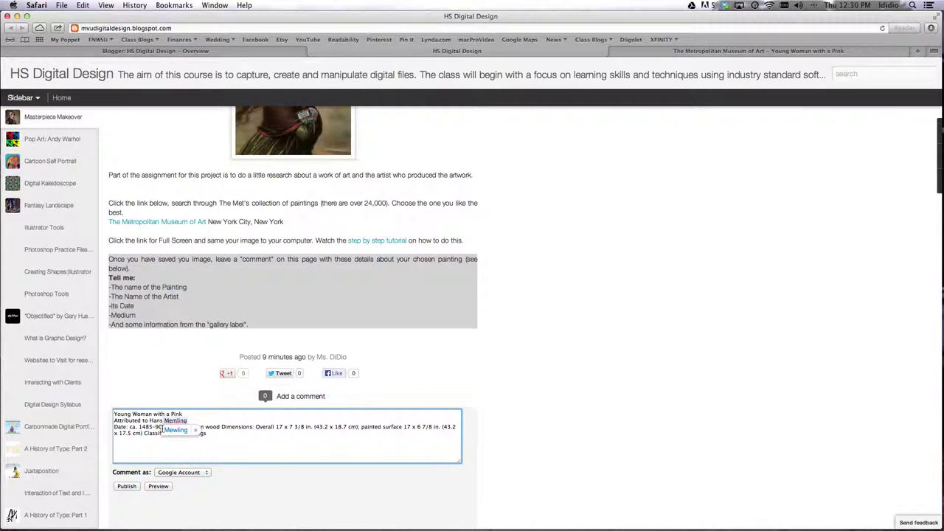
Dismiss the spelling suggestion for Memling and put the comment's Medium and Classification details on separate lines
left_click(228, 444)
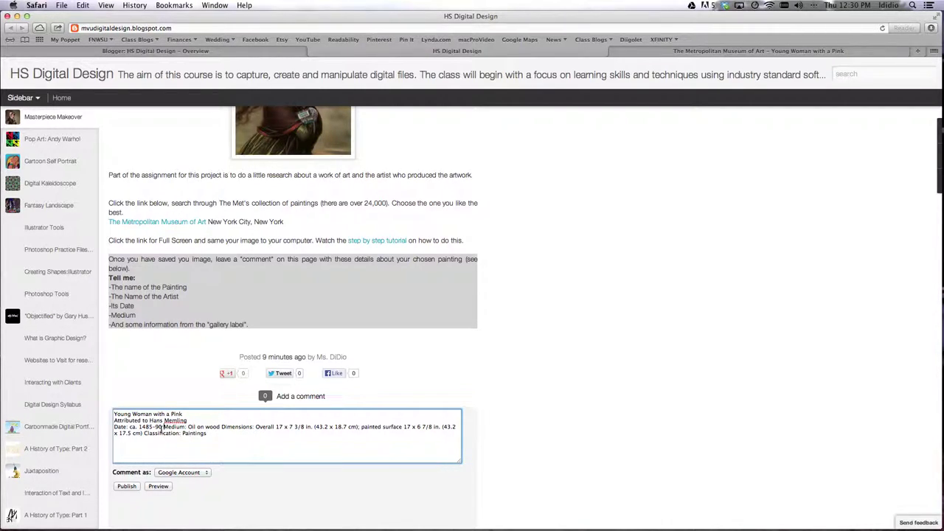
left_click(145, 433)
key("Return")
left_click(163, 426)
key("Return")
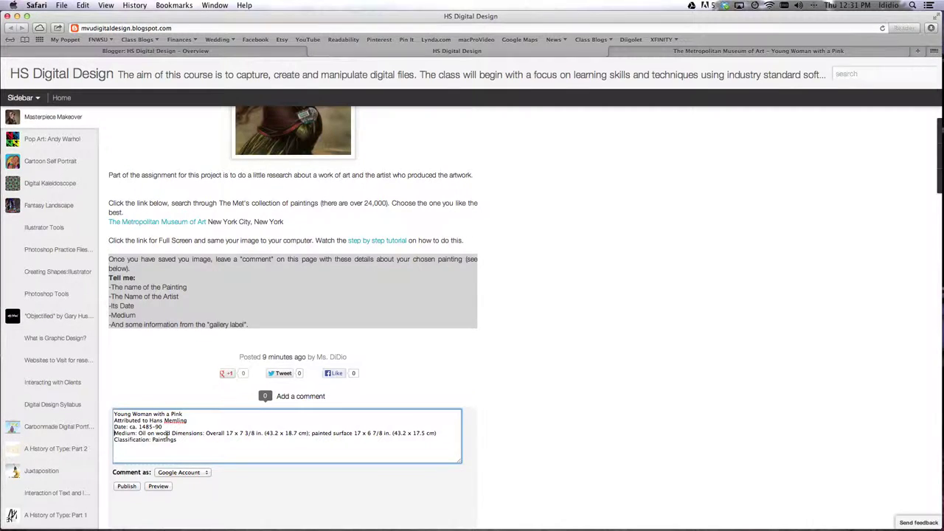
Delete the Dimensions text after "Oil on wood" in the comment, keeping "Classification: Paintings" on its own line
left_click(207, 433)
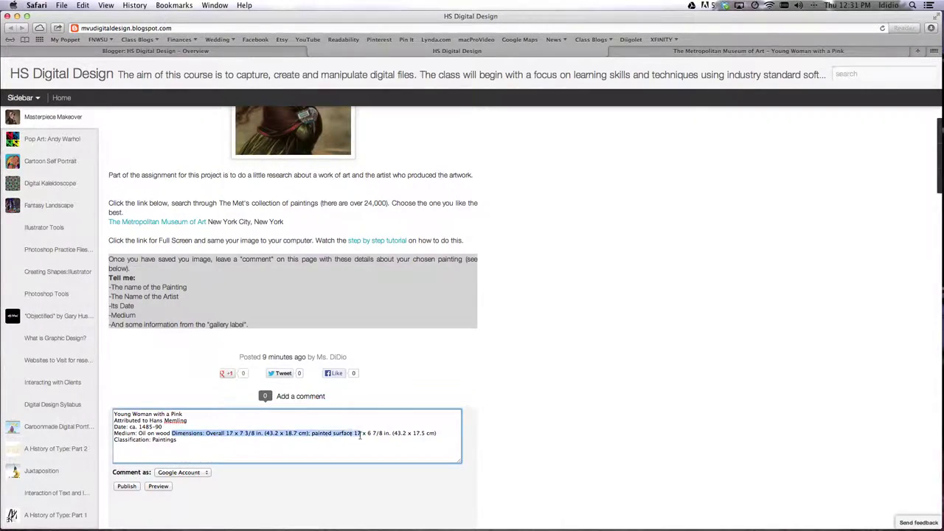
left_click_drag(360, 435, 440, 435)
key("Delete")
key("Delete")
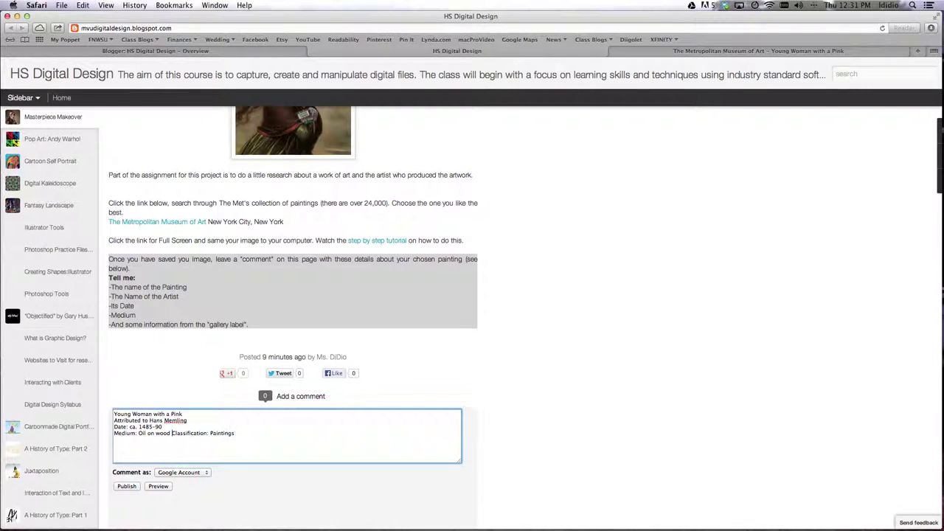
key("Return")
Publish the comment with the Google account, entering the account password to sign in, and review the posted comment under the Masterpiece Makeover post
left_click(128, 489)
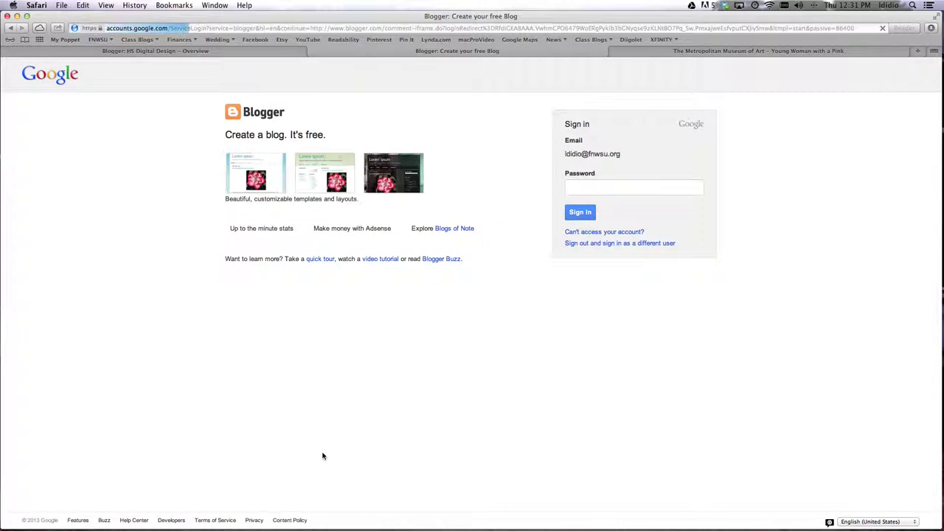
left_click(607, 187)
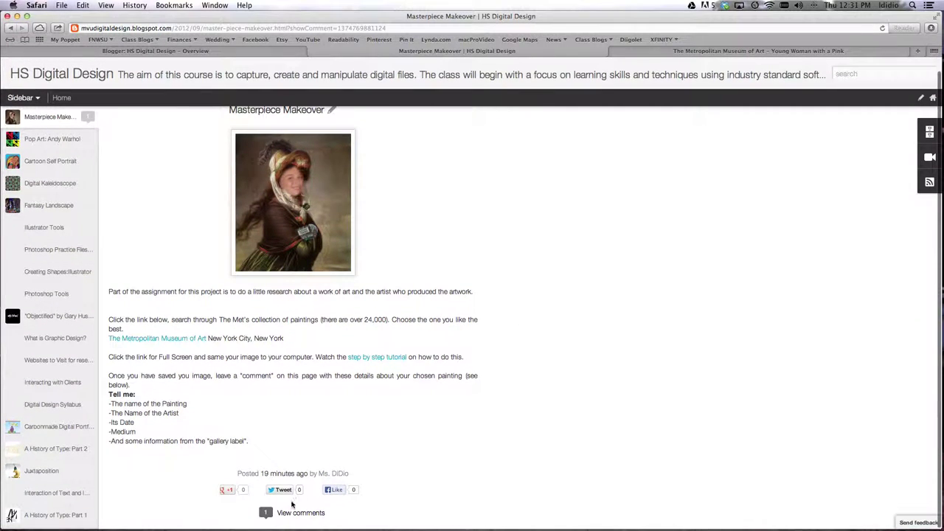
scroll(287, 509, "down", 5)
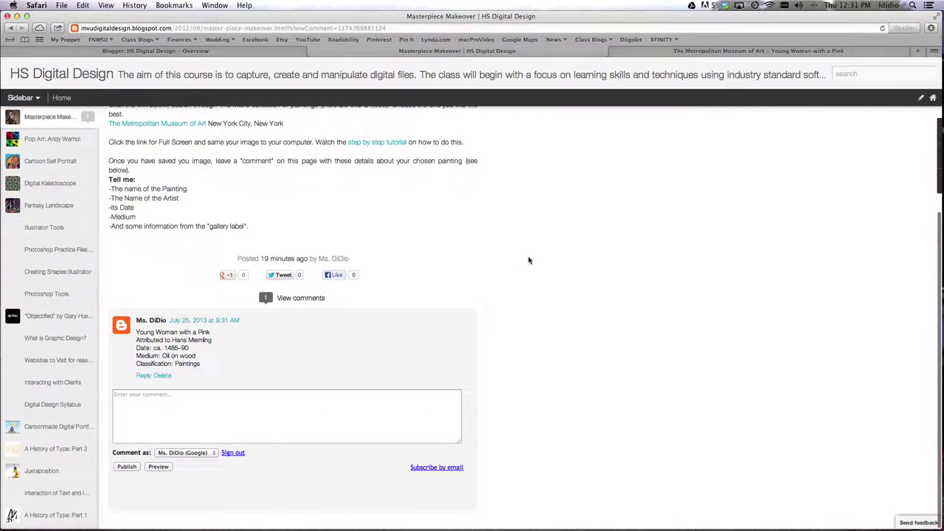
scroll(529, 260, "up", 2)
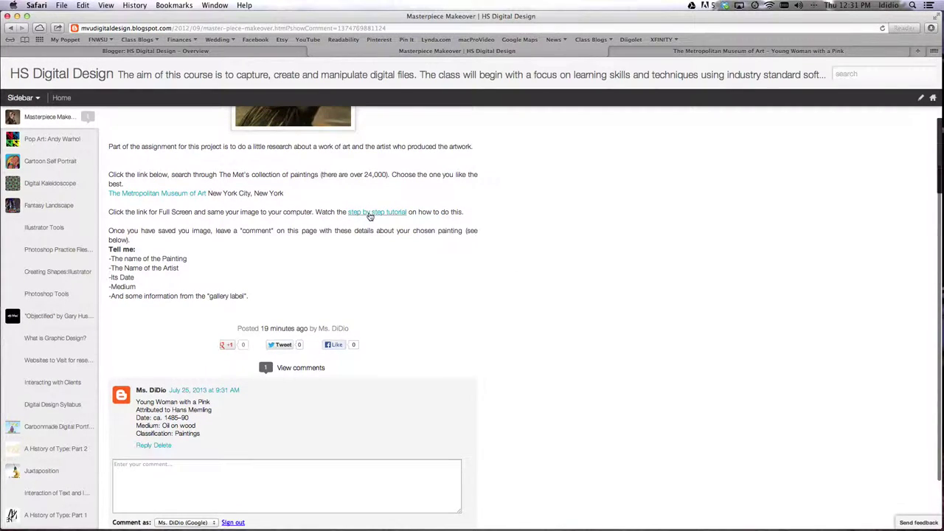